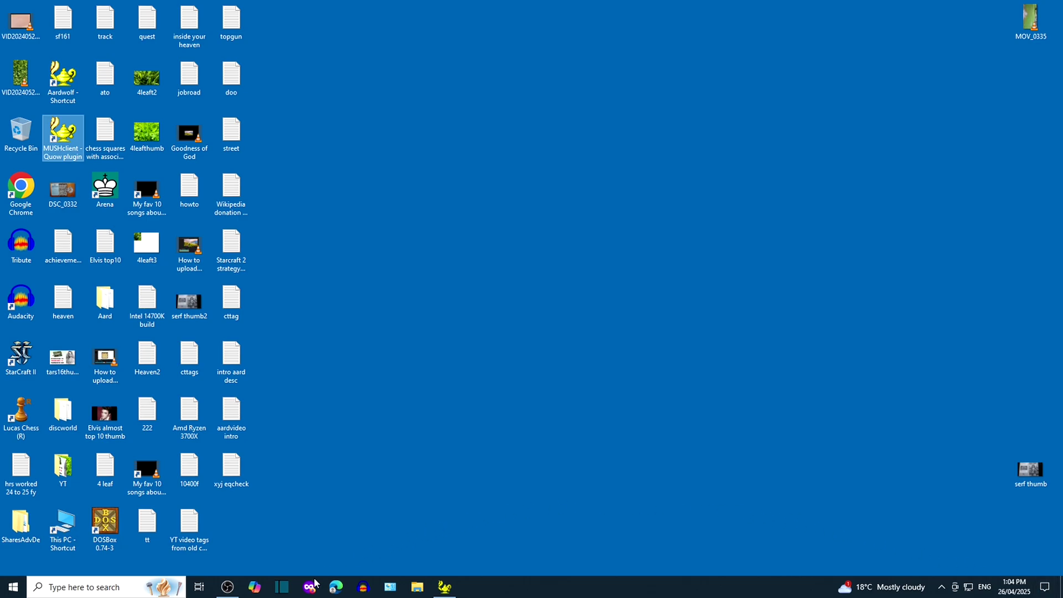
# Search Google for 'get stockfish chess' in a private Firefox window.
pyautogui.click(412, 306)
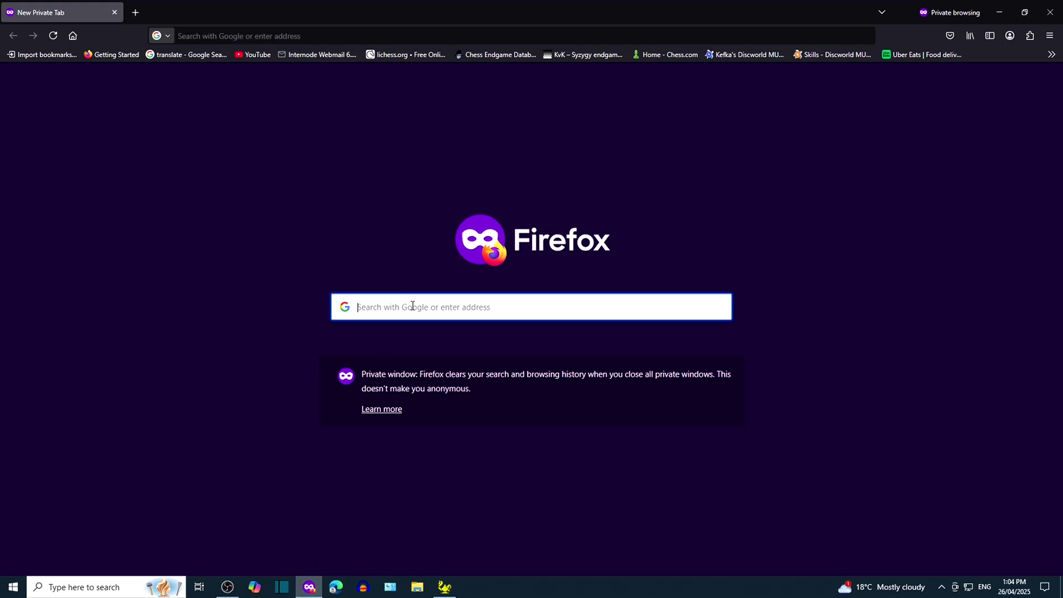
pyautogui.write('ge')
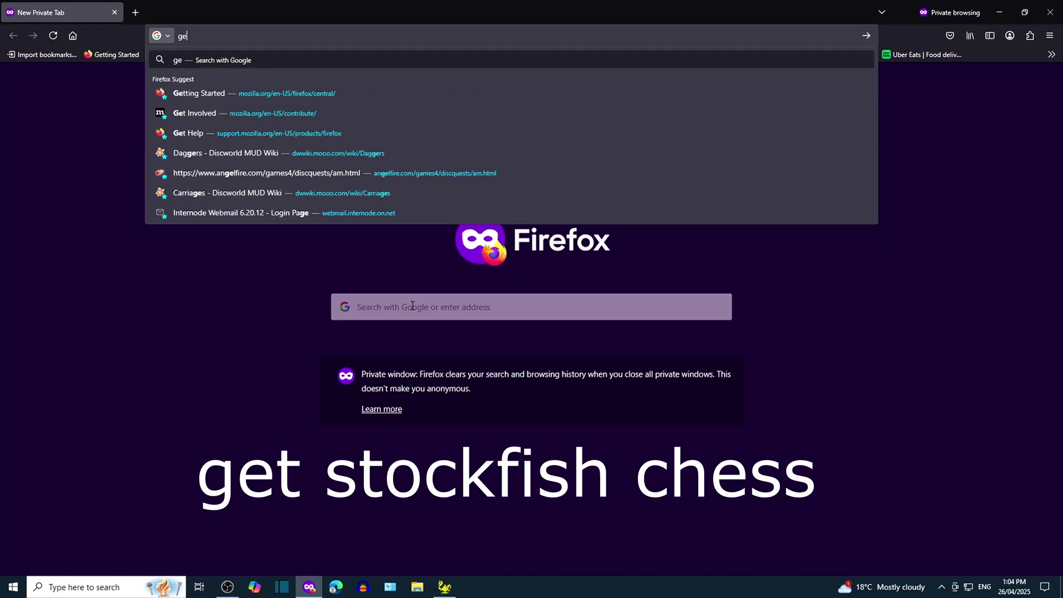
pyautogui.write('t stock')
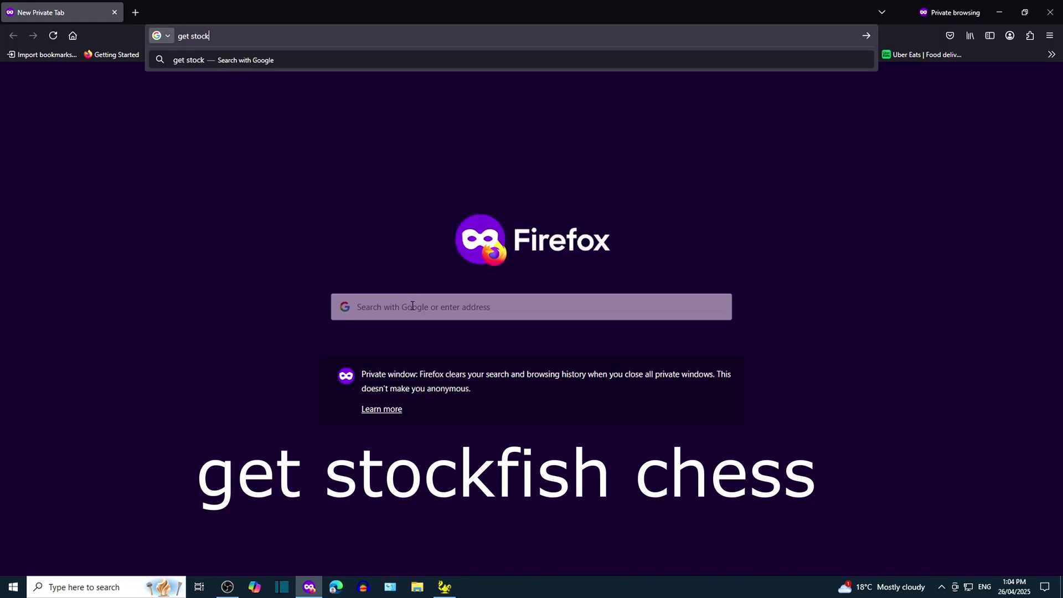
pyautogui.write('fish chess')
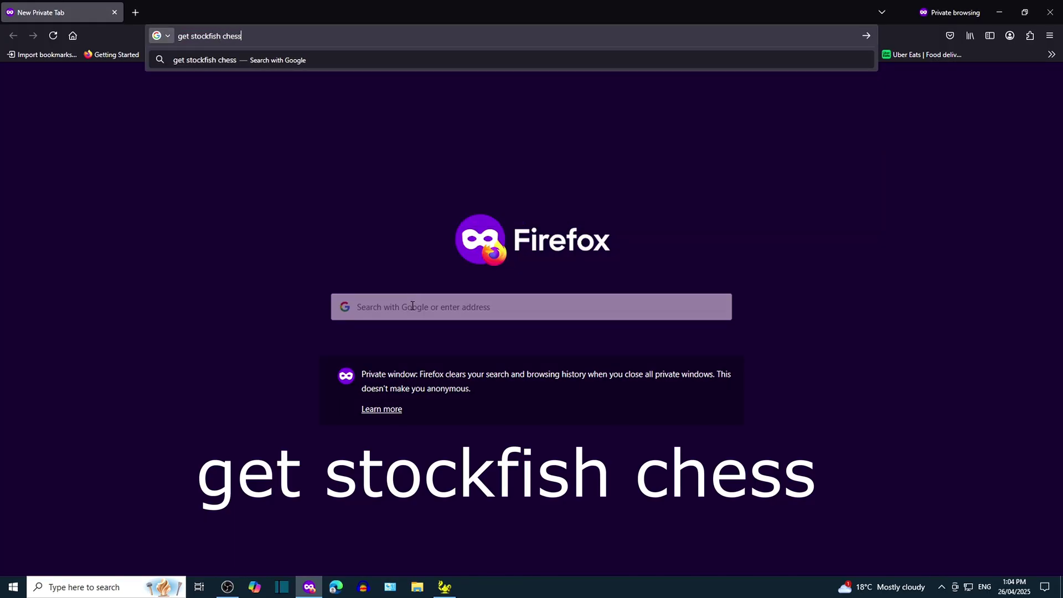
pyautogui.press('Return')
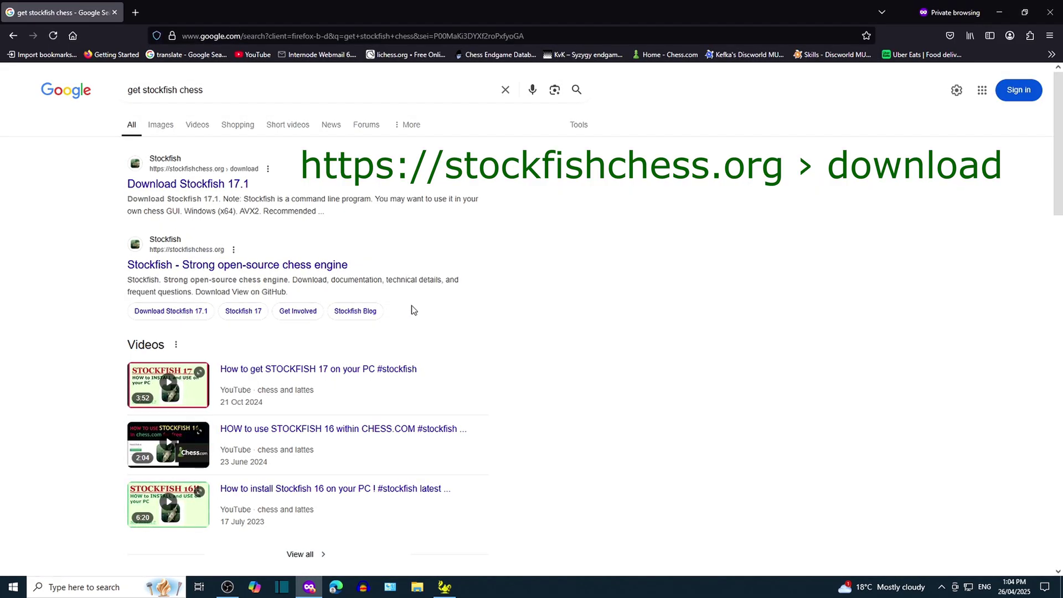
# Download the Windows (x64) AVX2 Stockfish 17.1 zip from the official stockfishchess.org download page.
pyautogui.click(216, 190)
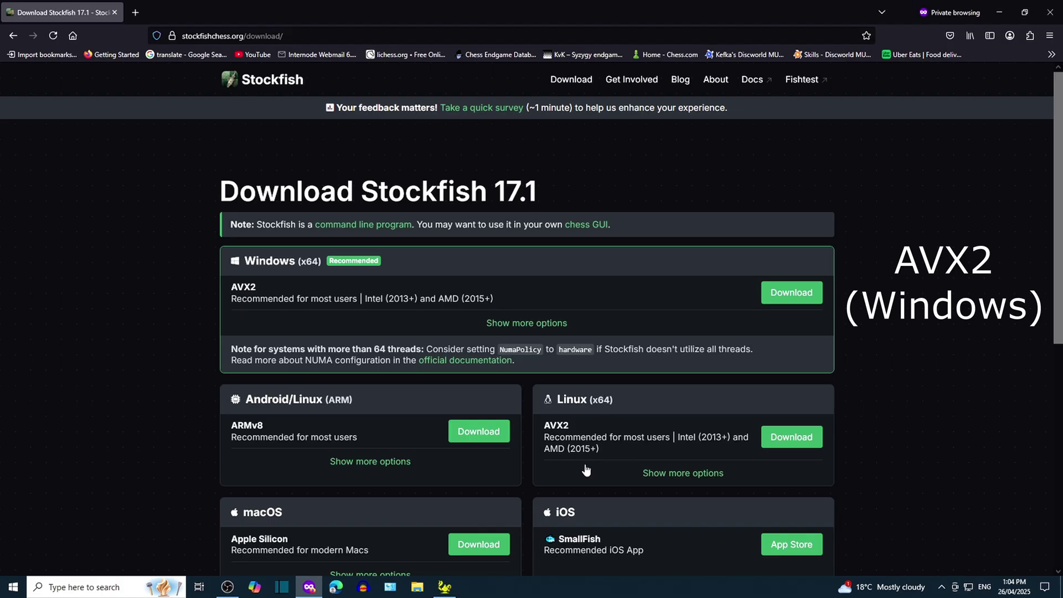
pyautogui.scroll(-1, 646, 498)
pyautogui.scroll(-3, 646, 498)
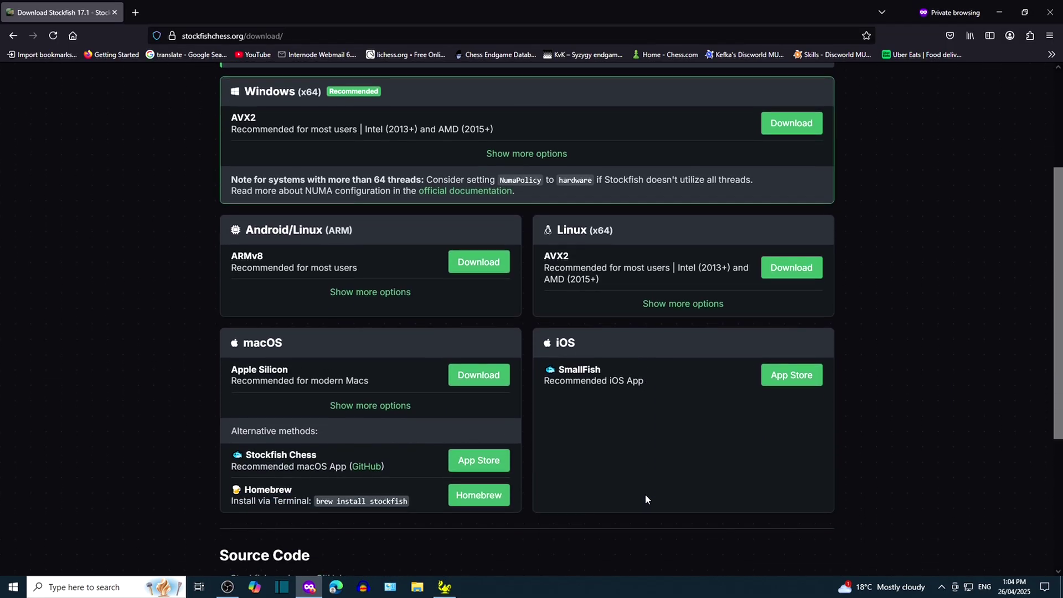
pyautogui.click(794, 127)
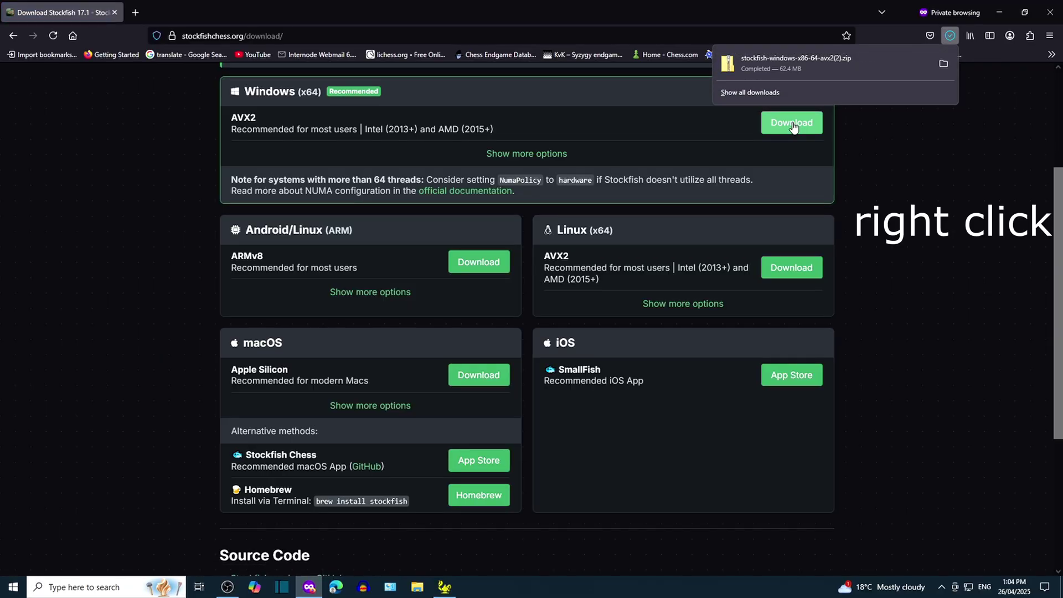
pyautogui.rightClick(802, 61)
# Extract the downloaded Stockfish zip into the default Downloads destination.
pyautogui.click(827, 91)
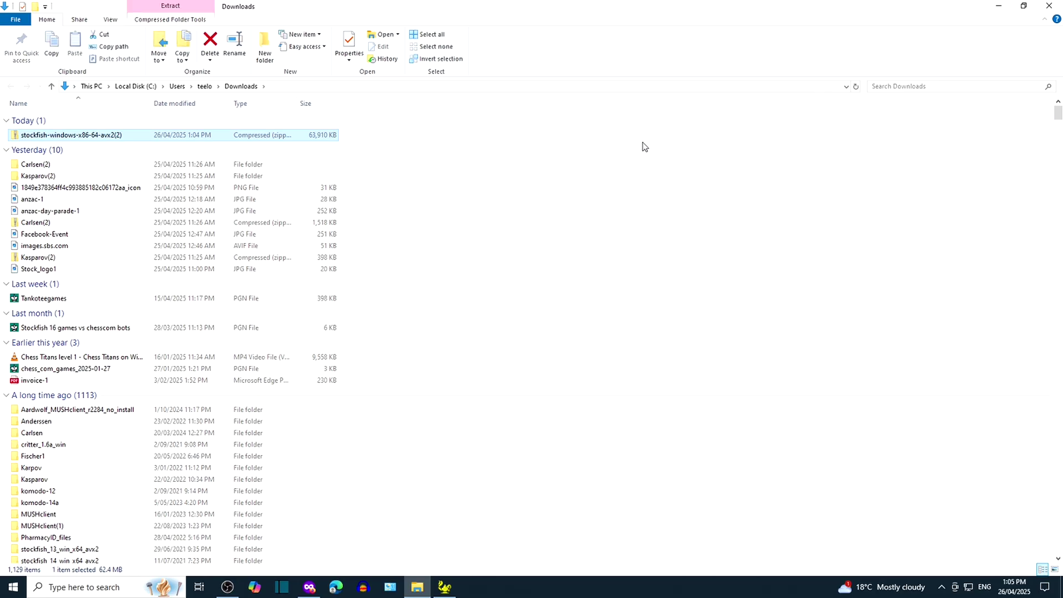
pyautogui.rightClick(288, 138)
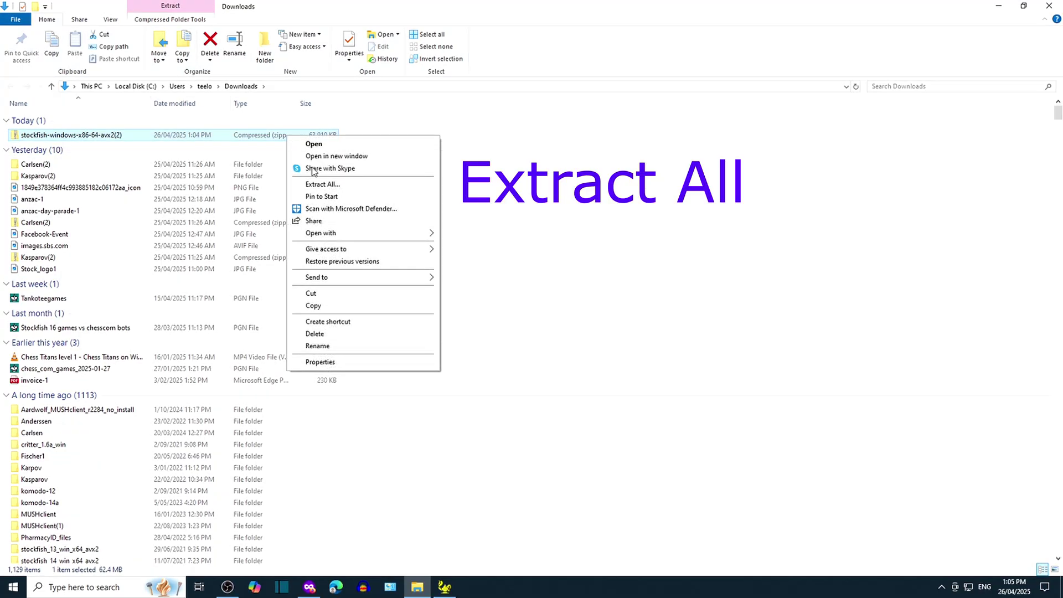
pyautogui.click(320, 185)
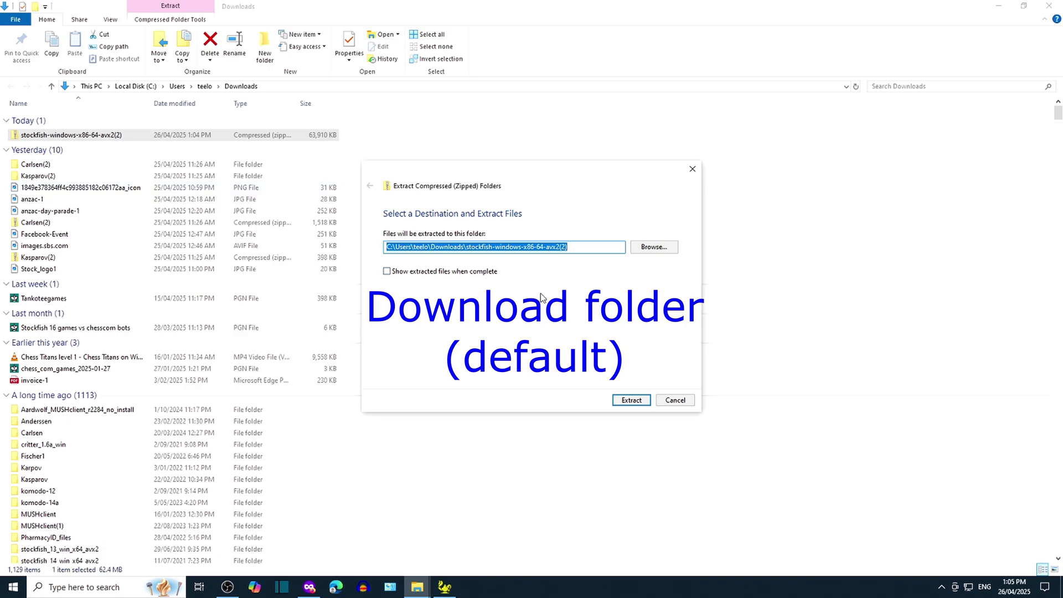
pyautogui.click(633, 403)
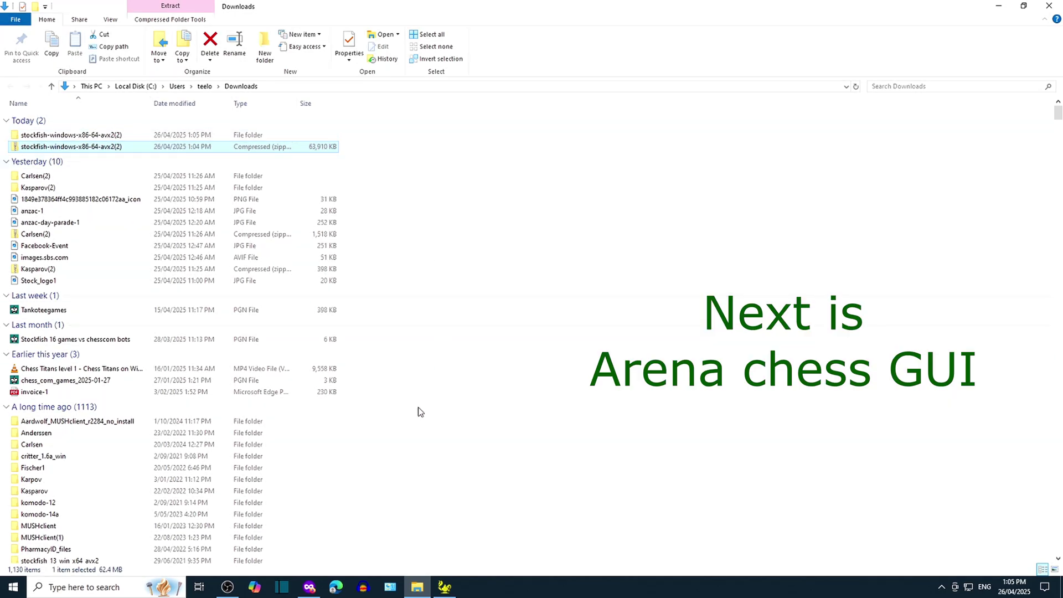
# Search Google for 'Arena chess gui' in a new Firefox private tab.
pyautogui.click(310, 588)
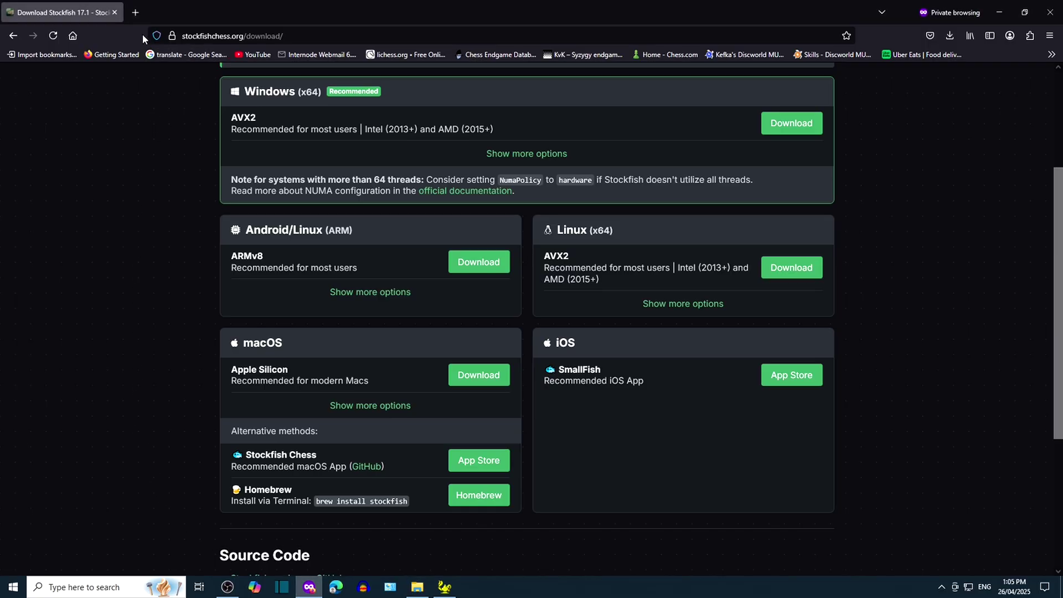
pyautogui.click(135, 12)
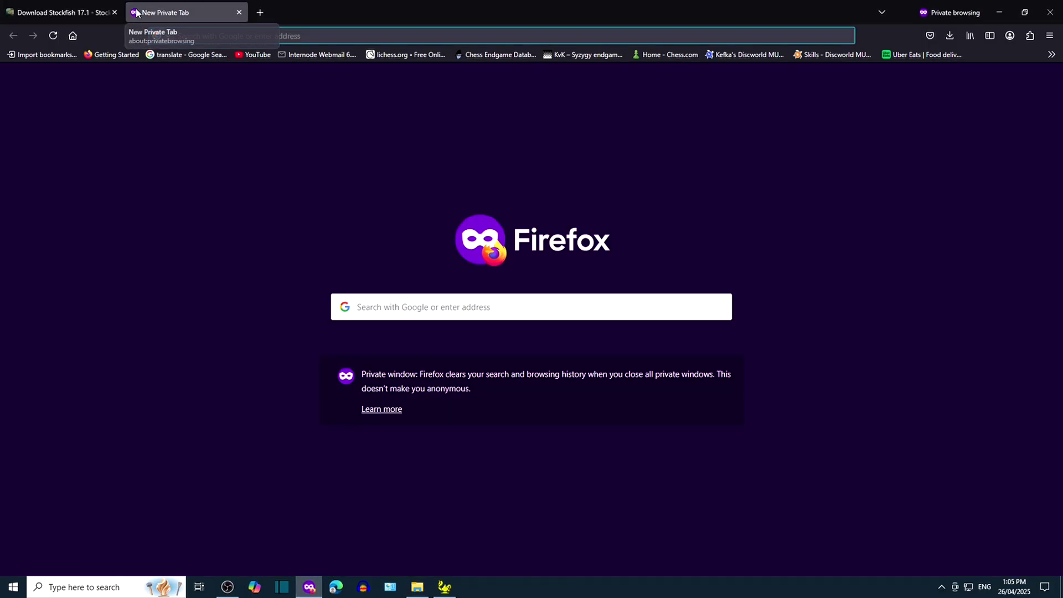
pyautogui.click(437, 309)
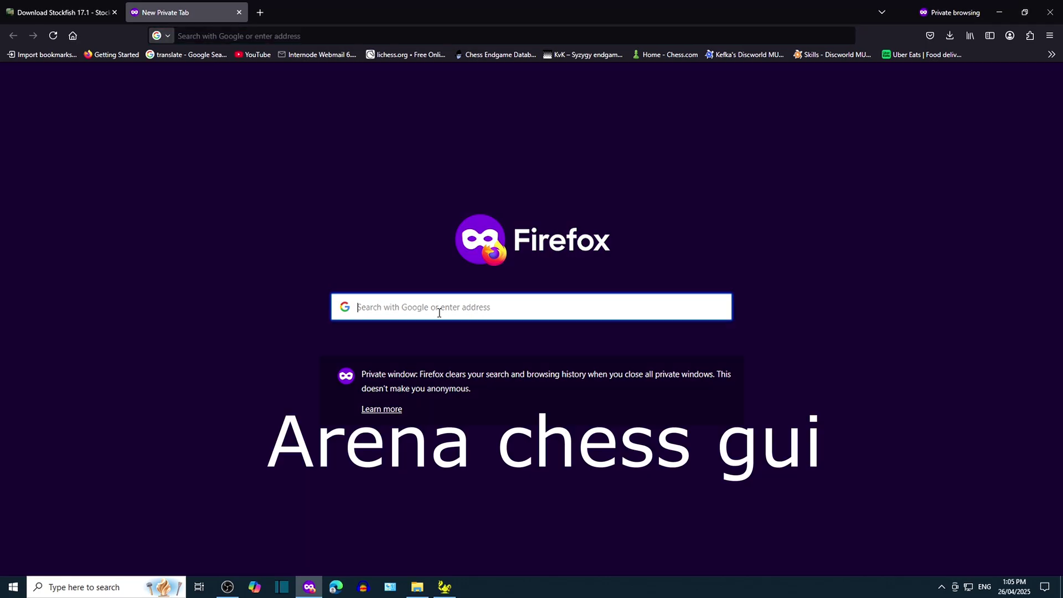
pyautogui.write('Arena chess gui')
pyautogui.press('Return')
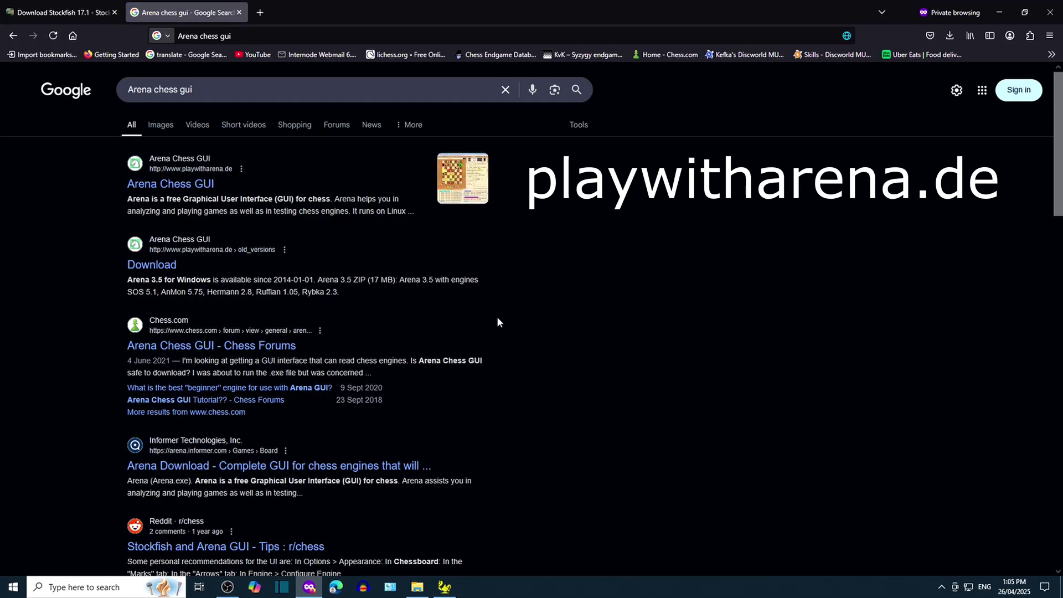
# Open the playwitharena.de home page and scroll to the Arena 3.5.1 for Windows download links.
pyautogui.click(200, 186)
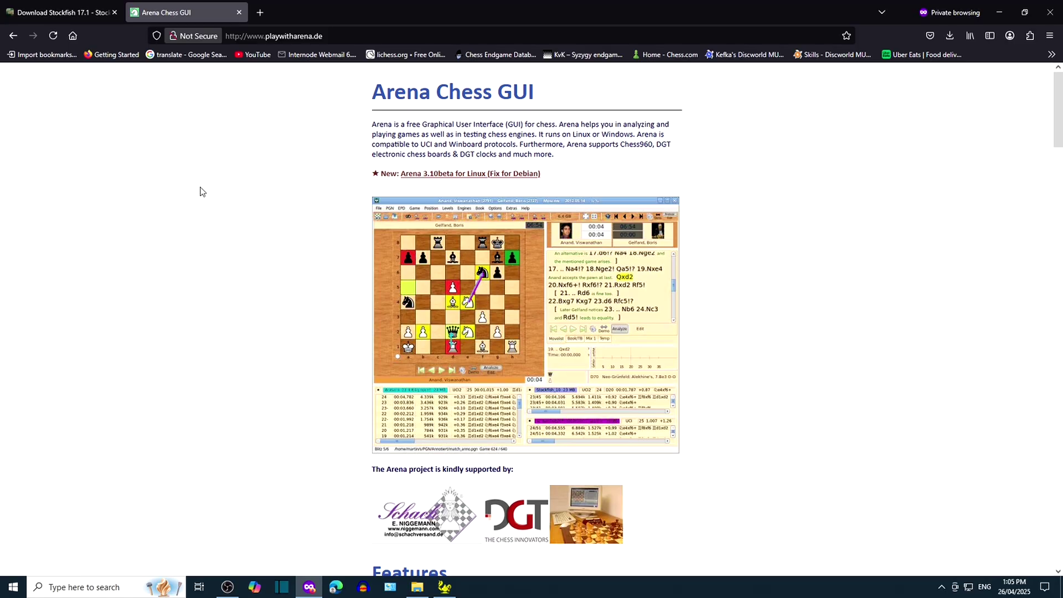
pyautogui.scroll(-2, 200, 192)
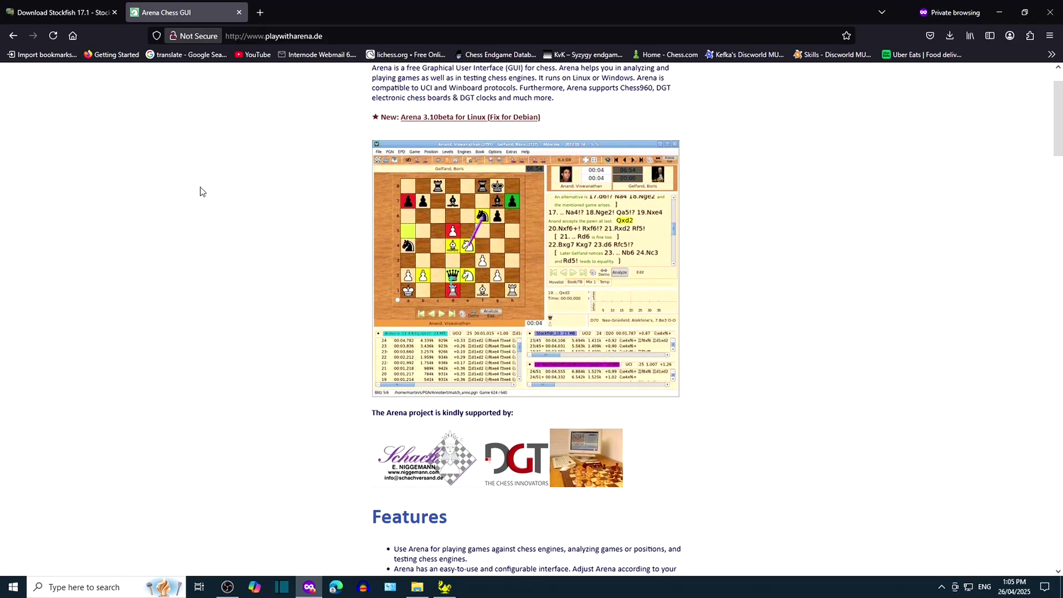
pyautogui.scroll(-2, 200, 192)
pyautogui.scroll(-2, 200, 192)
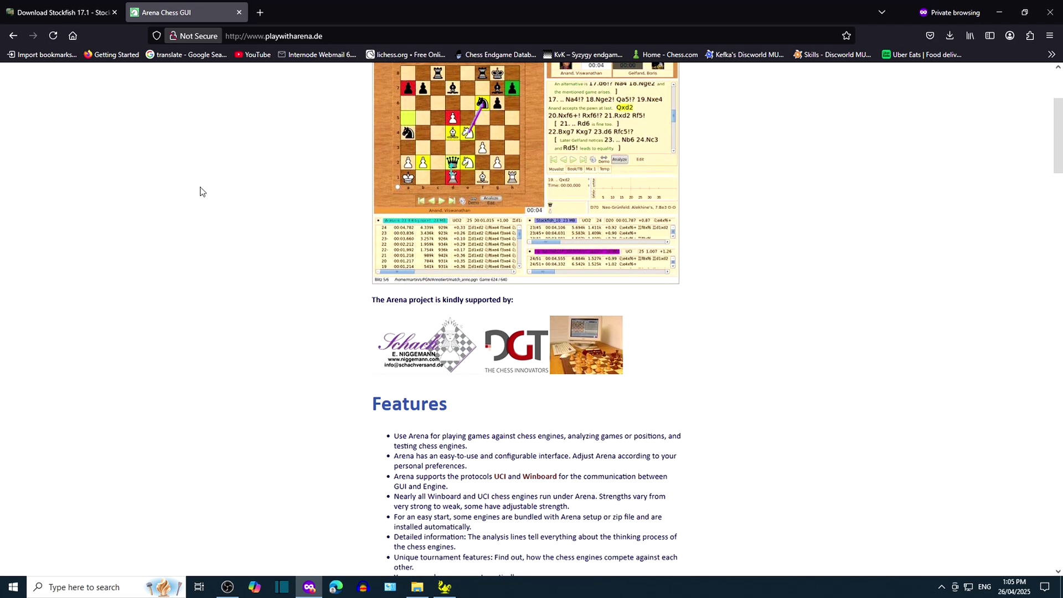
pyautogui.scroll(-2, 200, 192)
pyautogui.scroll(-2, 200, 191)
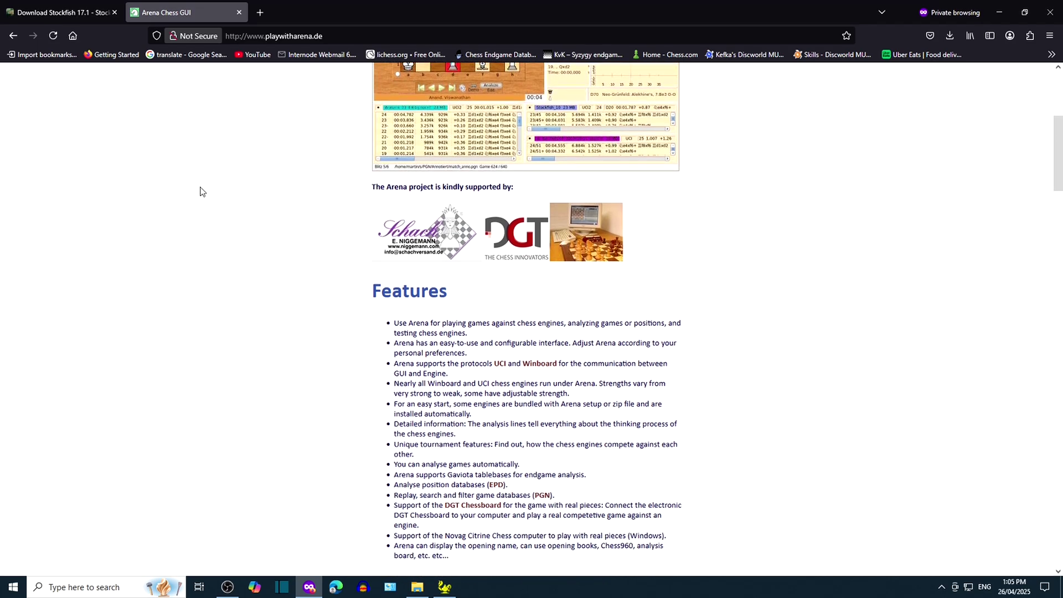
pyautogui.scroll(-2, 200, 192)
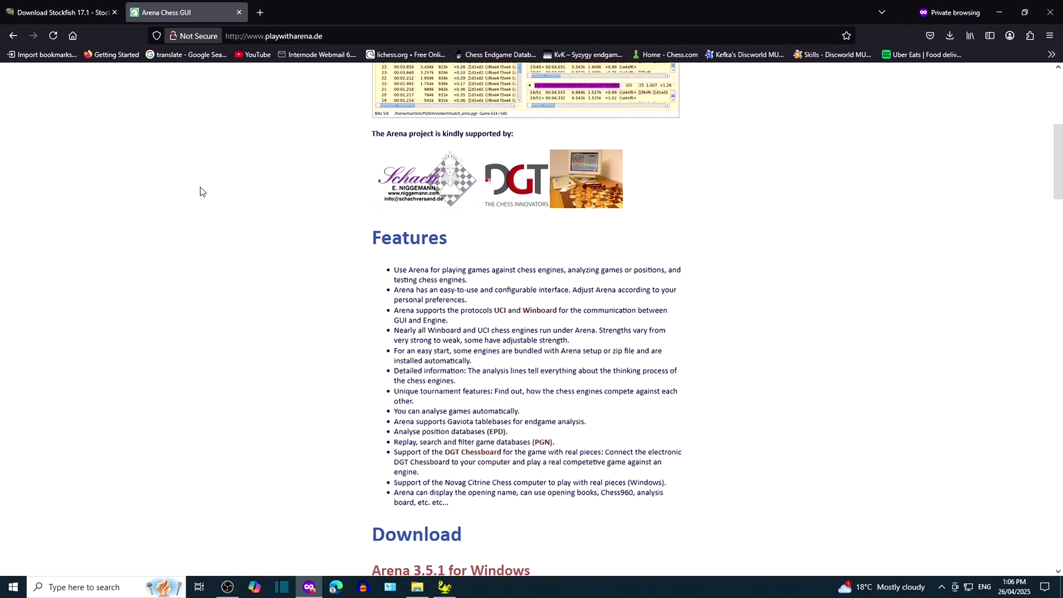
pyautogui.scroll(-2, 200, 191)
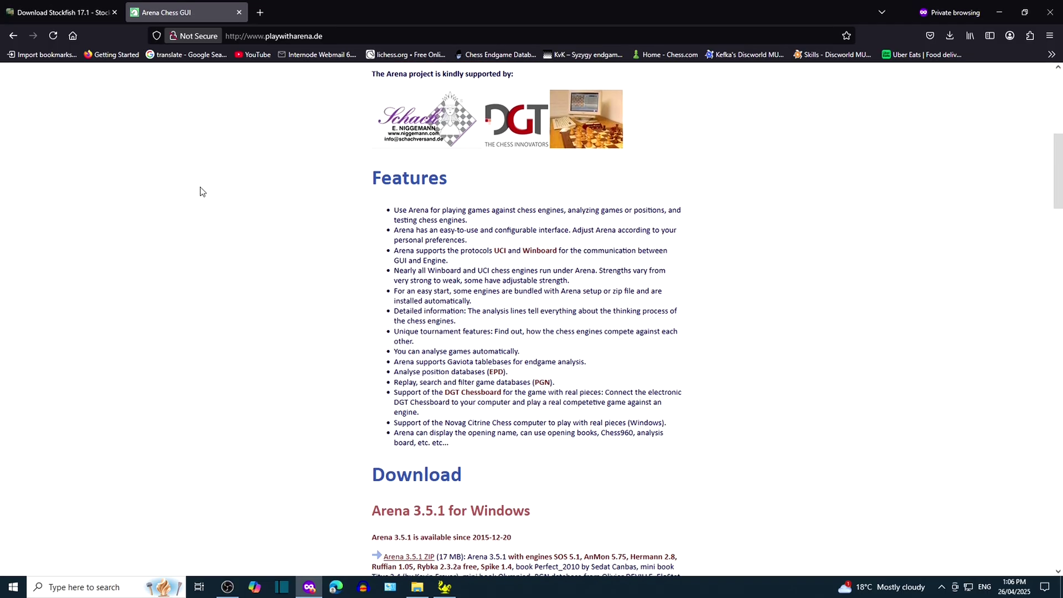
pyautogui.scroll(-2, 200, 191)
pyautogui.scroll(-2, 200, 192)
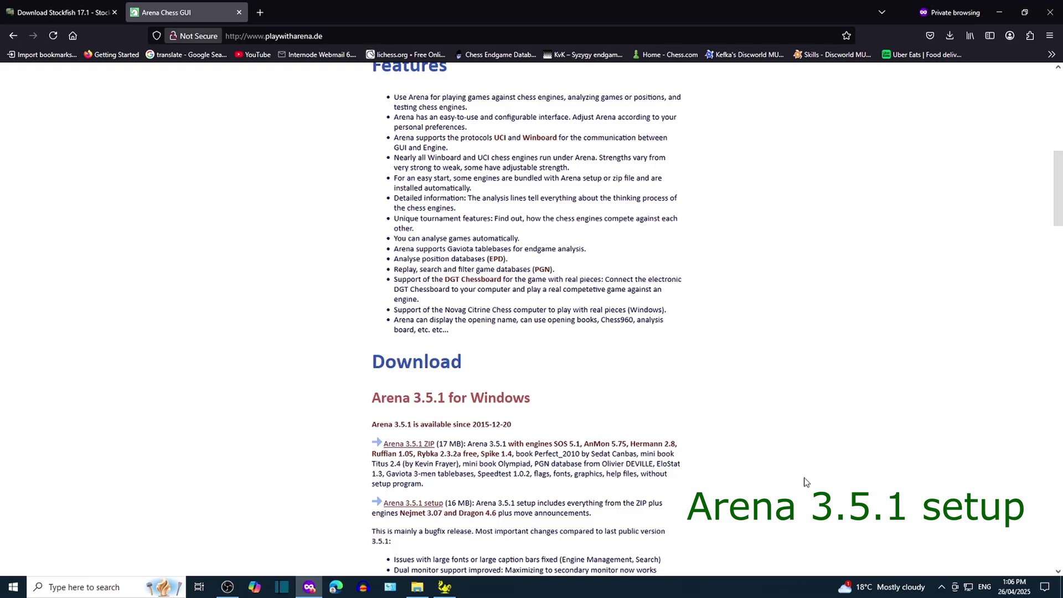
# Download the Arena 3.5.1 setup installer and run arena_3.5.1setup(2).exe.
pyautogui.moveTo(1056, 220); pyautogui.dragTo(1060, 559)
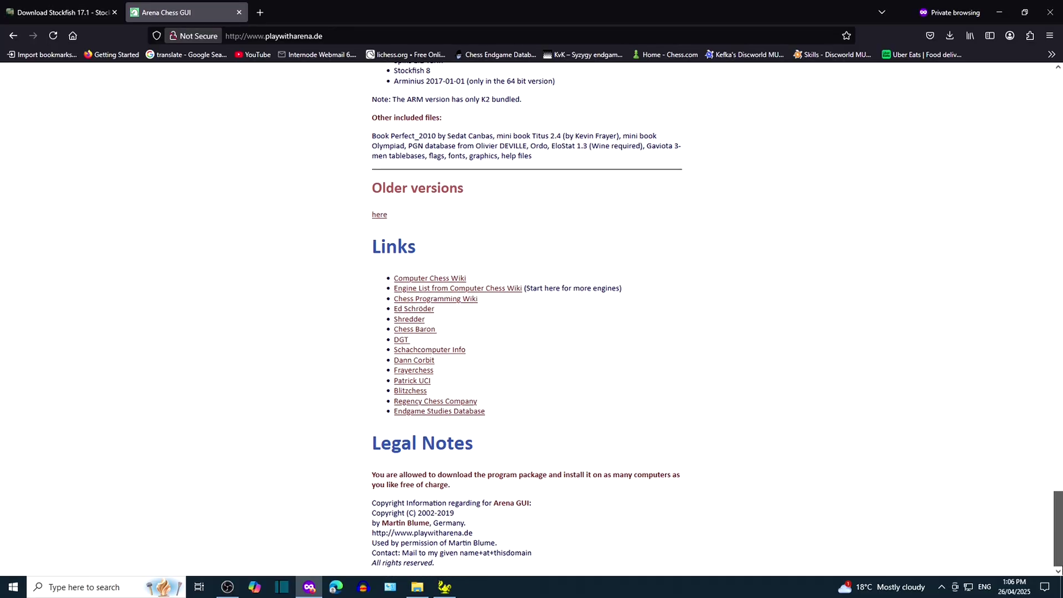
pyautogui.moveTo(1060, 559); pyautogui.dragTo(1059, 256)
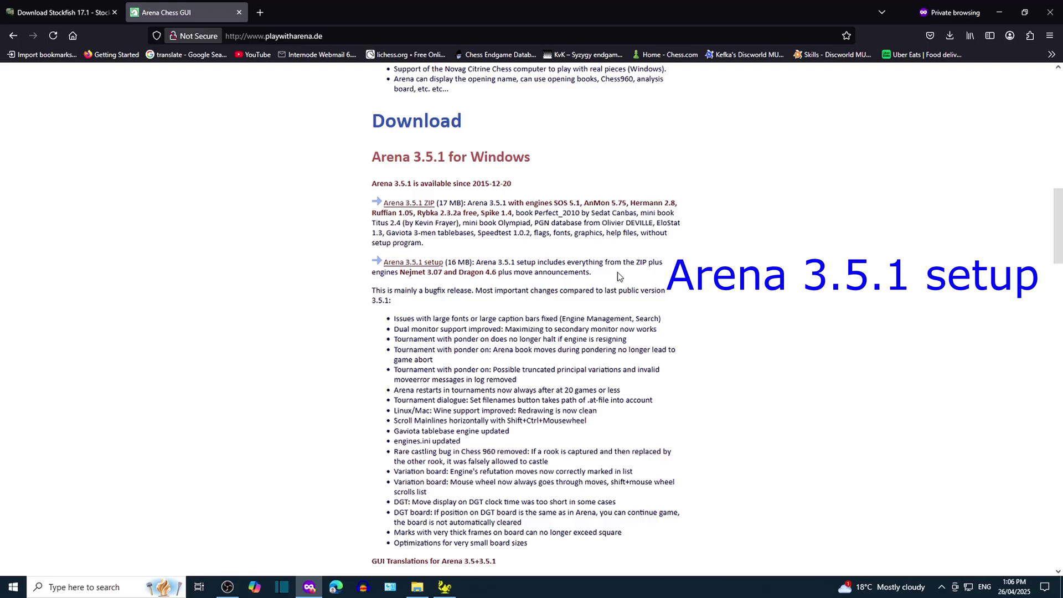
pyautogui.click(425, 263)
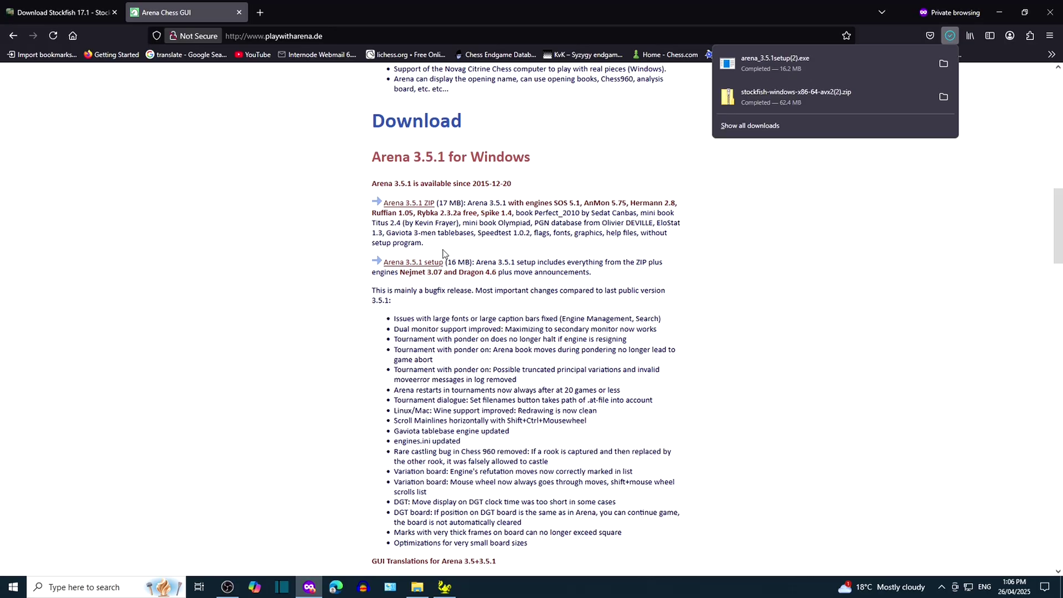
pyautogui.click(745, 62)
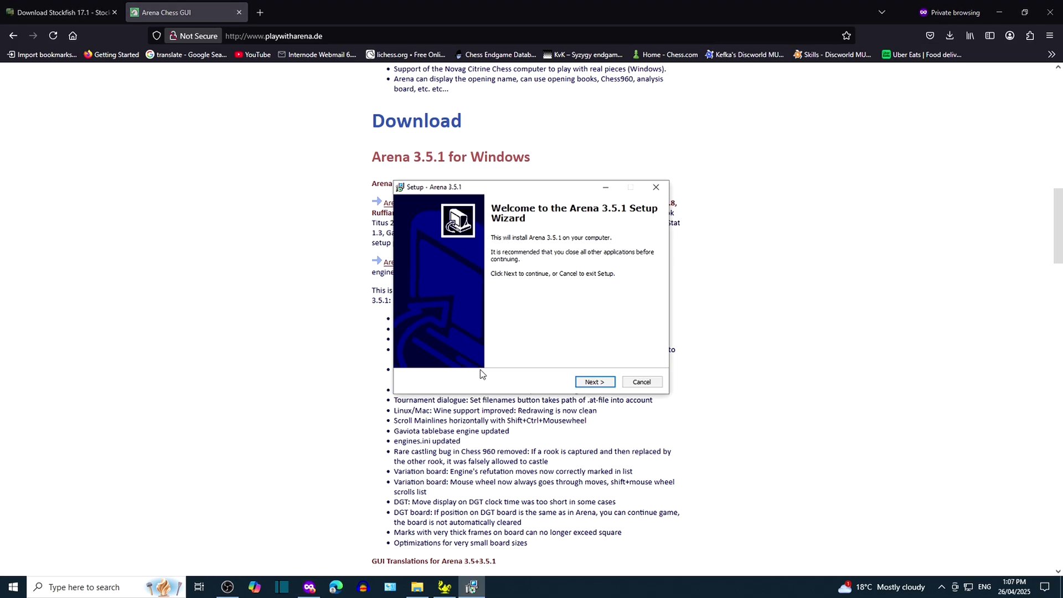
# Install Arena into C:\Program Files (x86)\Arena with default components, Arena shortcut folder and desktop icon.
pyautogui.click(594, 382)
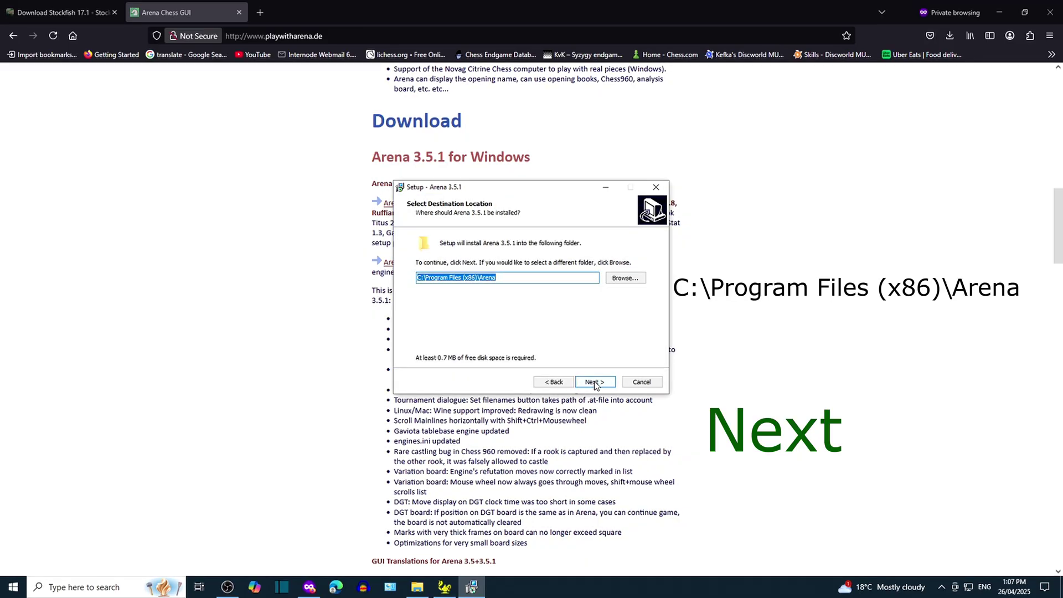
pyautogui.click(594, 382)
pyautogui.click(594, 382)
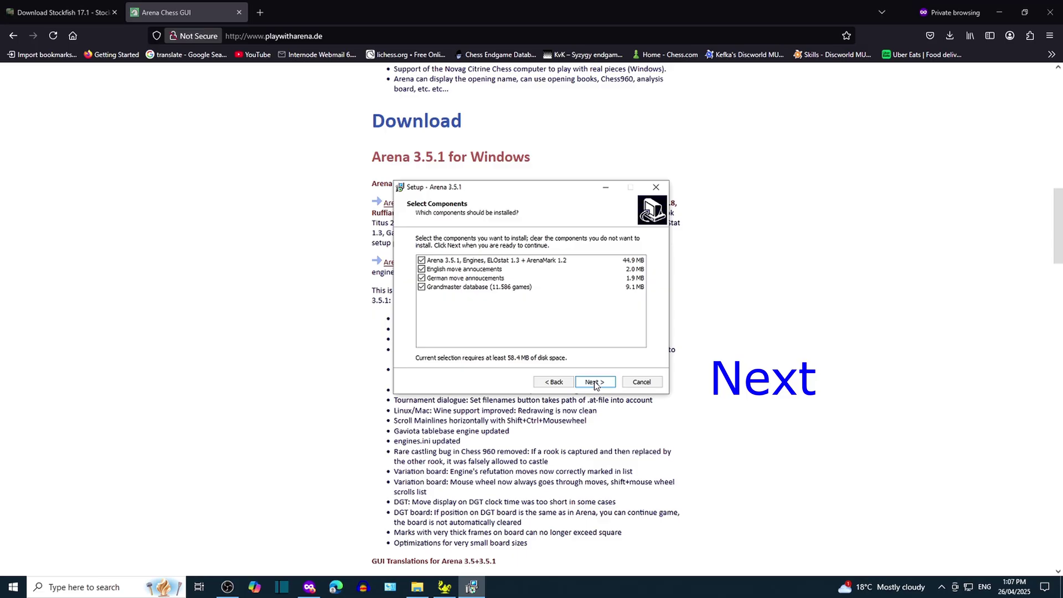
pyautogui.click(594, 382)
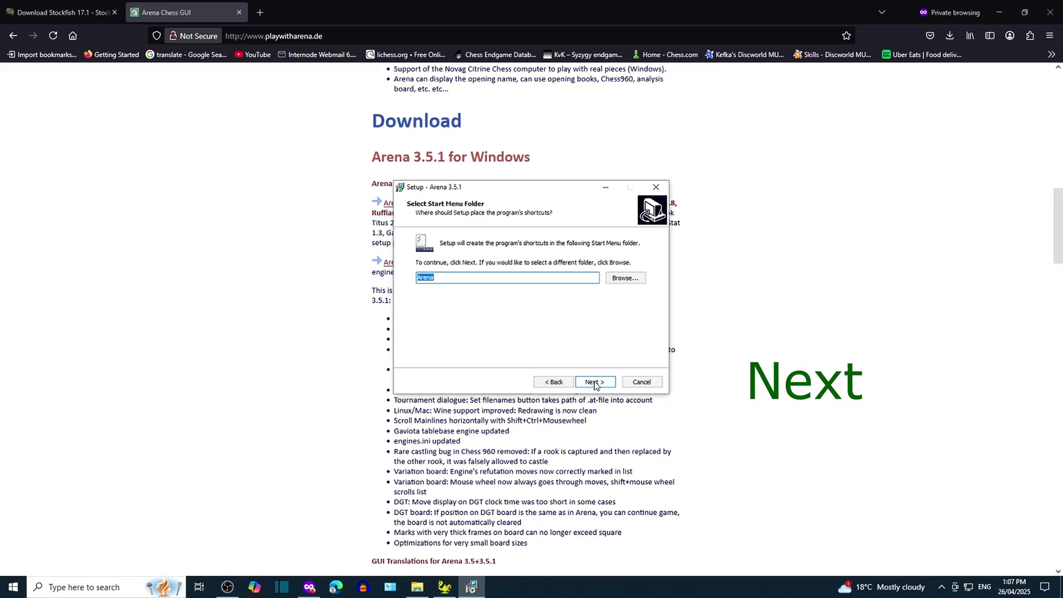
pyautogui.click(594, 382)
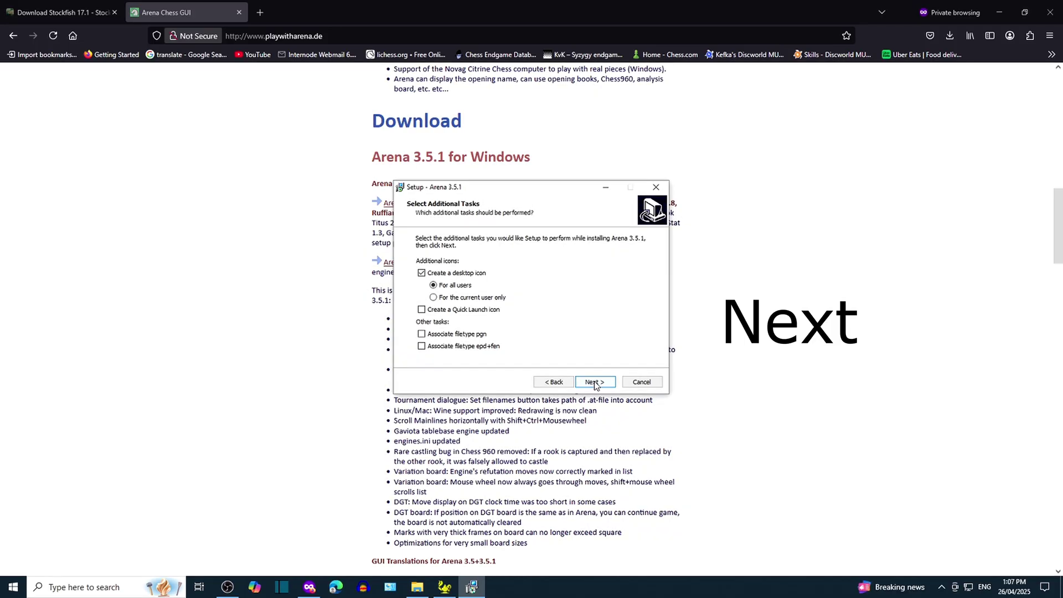
pyautogui.click(594, 382)
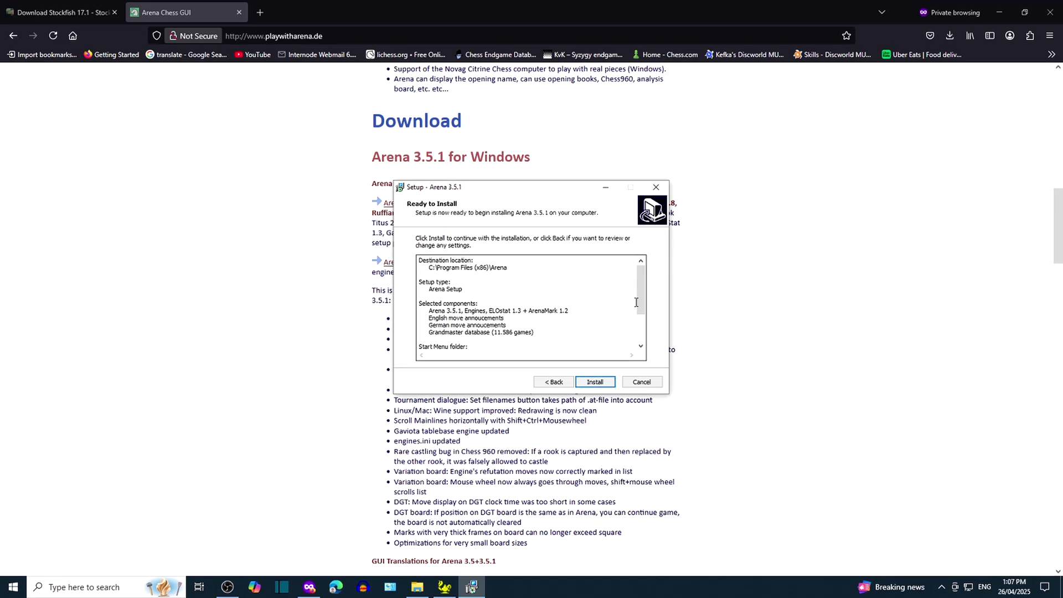
pyautogui.moveTo(639, 302); pyautogui.dragTo(643, 334)
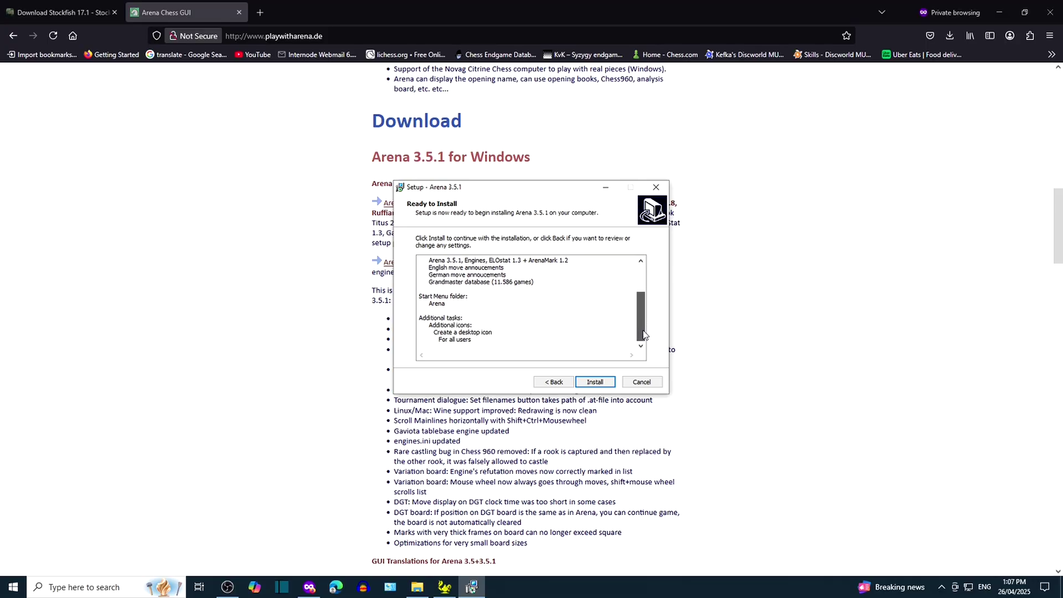
pyautogui.click(596, 382)
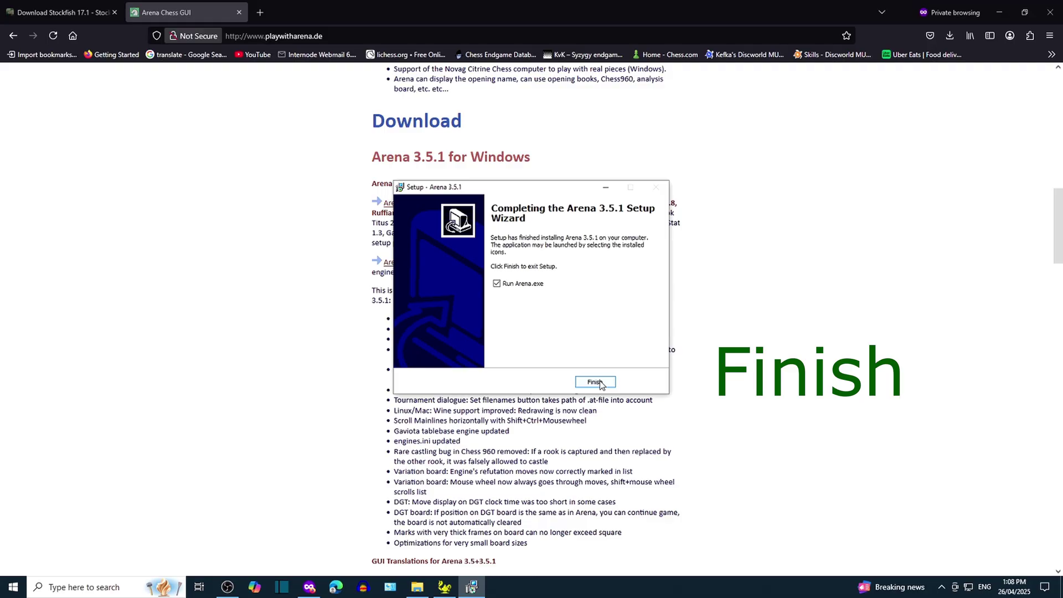
# Finish setup with Run Arena.exe ticked to launch Arena, then bring up its Engines menu.
pyautogui.click(600, 384)
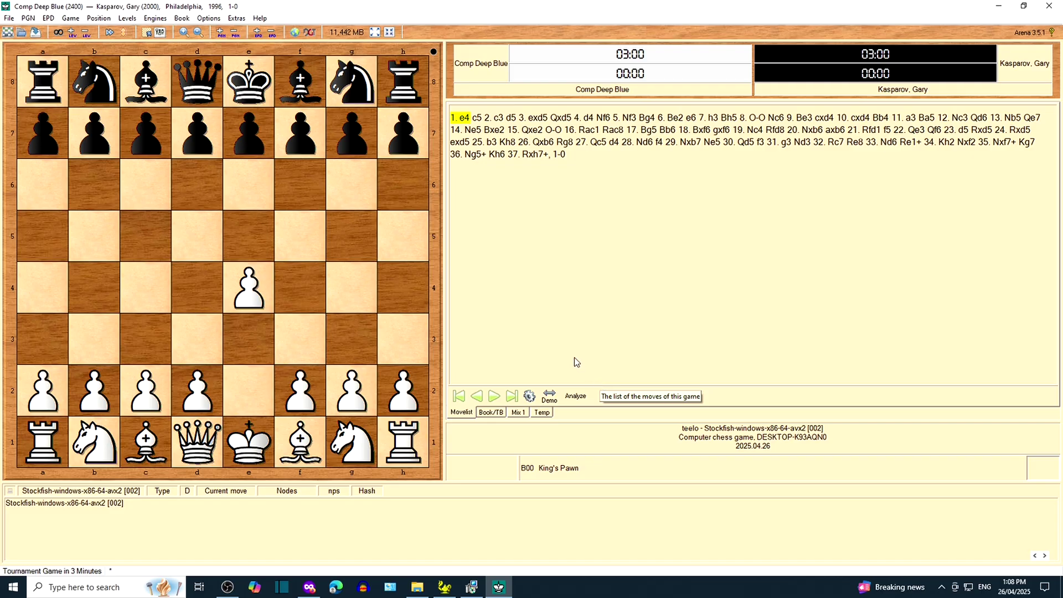
pyautogui.click(155, 21)
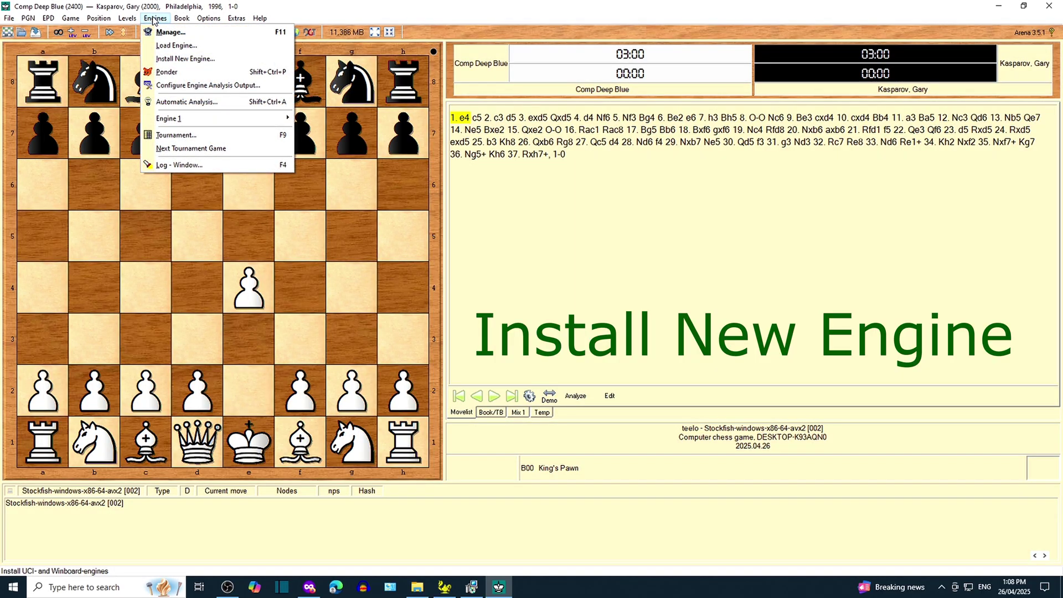
# Install the Stockfish AVX2 executable from the Downloads stockfish folder as a new engine.
pyautogui.click(164, 59)
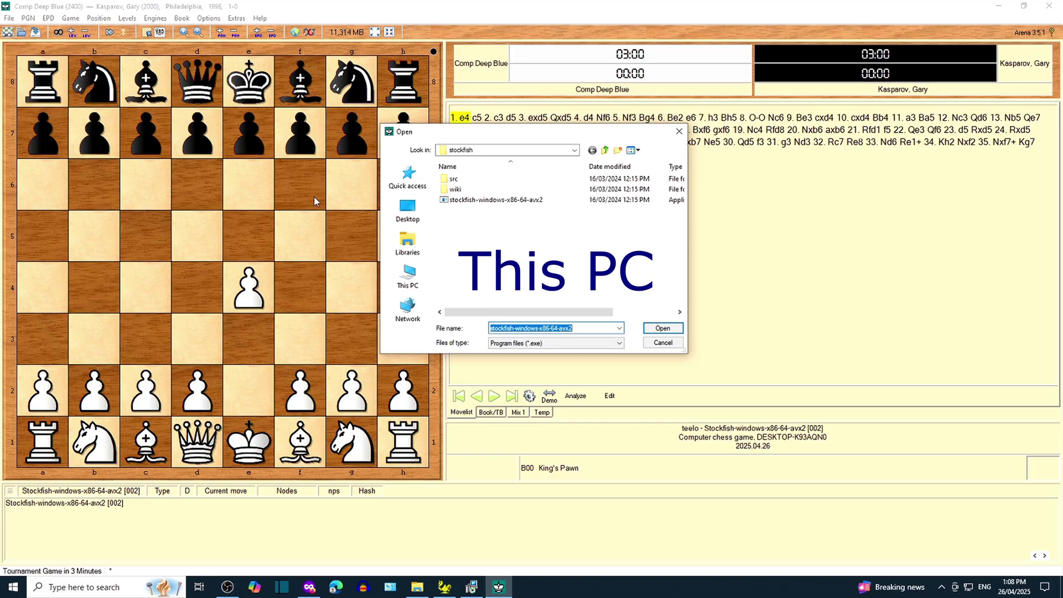
pyautogui.click(409, 273)
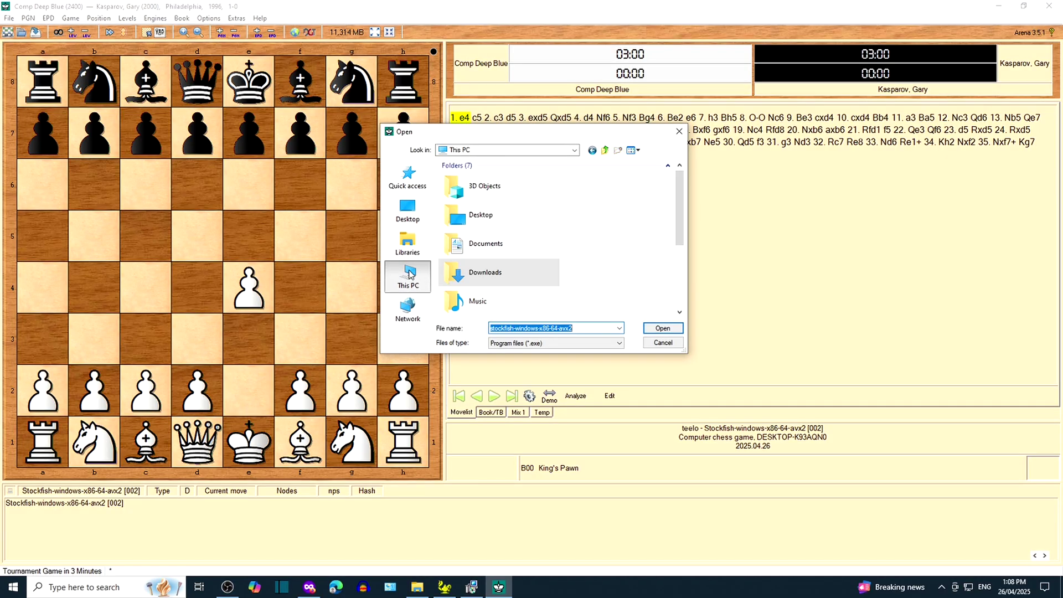
pyautogui.doubleClick(504, 271)
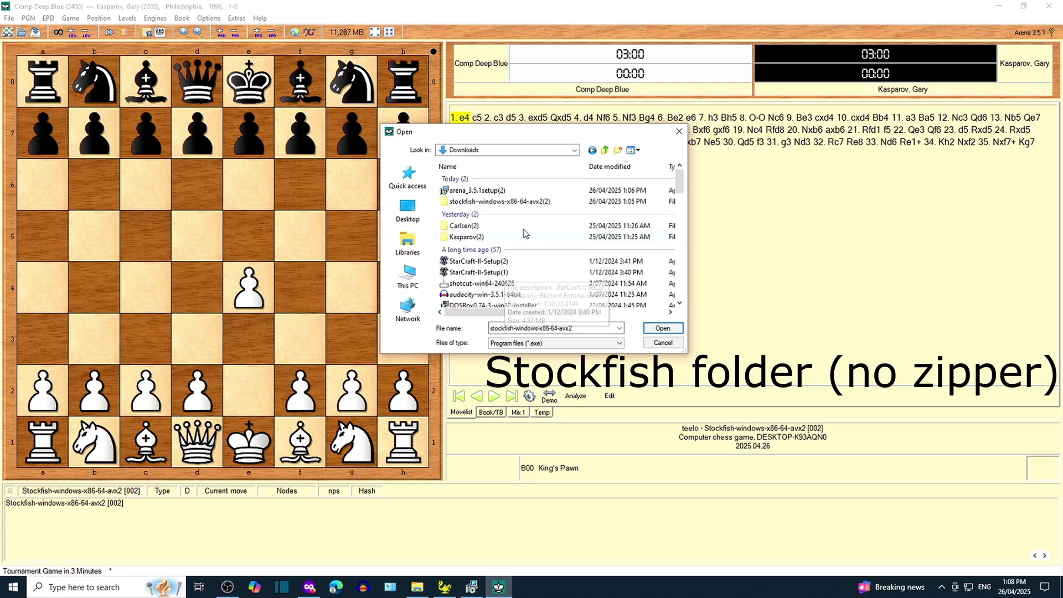
pyautogui.doubleClick(538, 202)
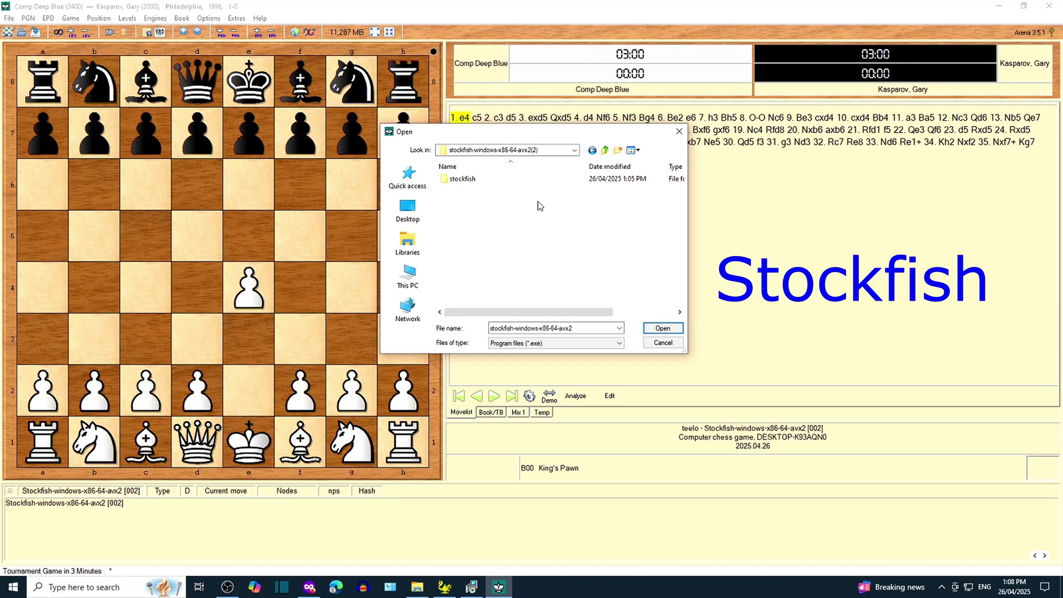
pyautogui.doubleClick(530, 179)
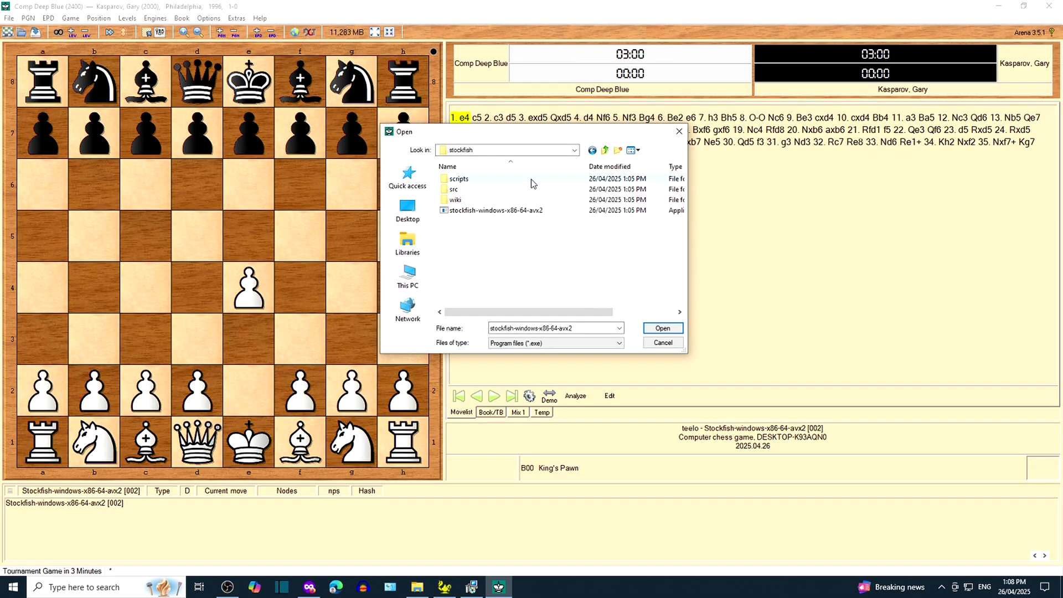
pyautogui.doubleClick(524, 210)
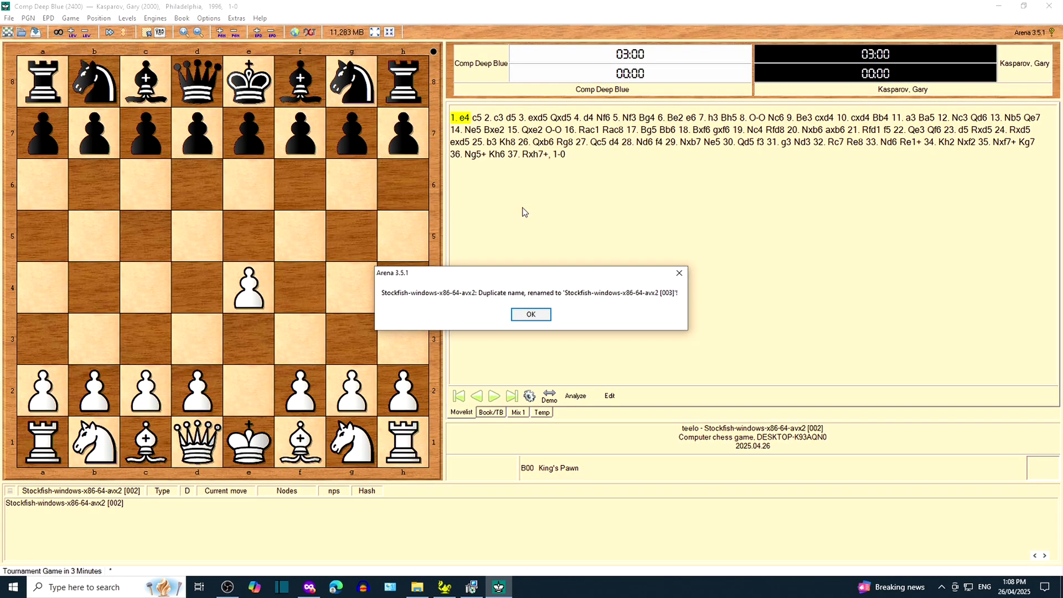
# Accept the [003] duplicate-name rename and confirm starting Stockfish-windows-x86-64-avx2 [003].
pyautogui.click(530, 315)
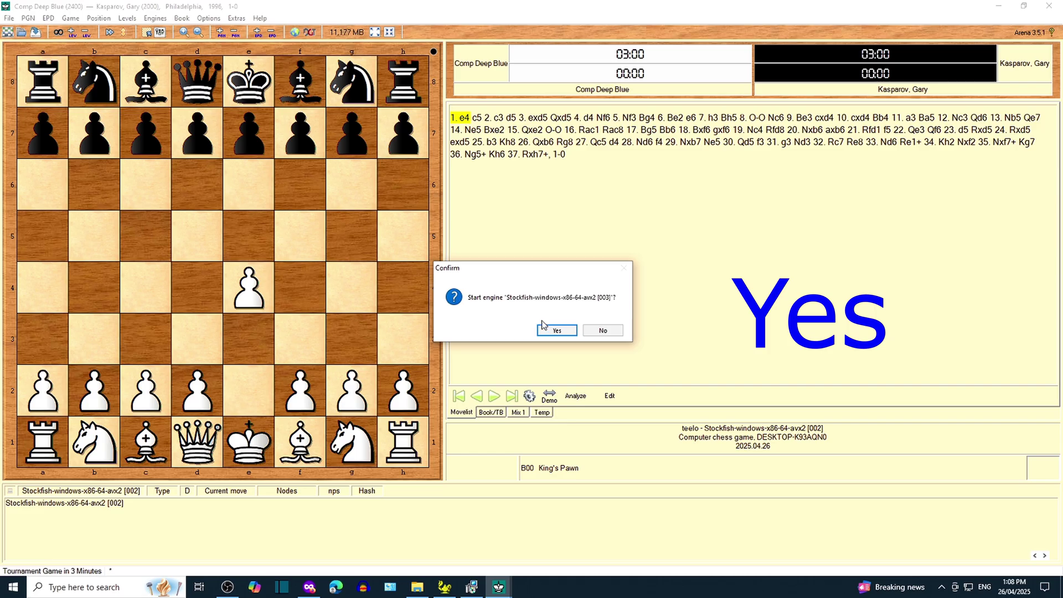
pyautogui.click(546, 331)
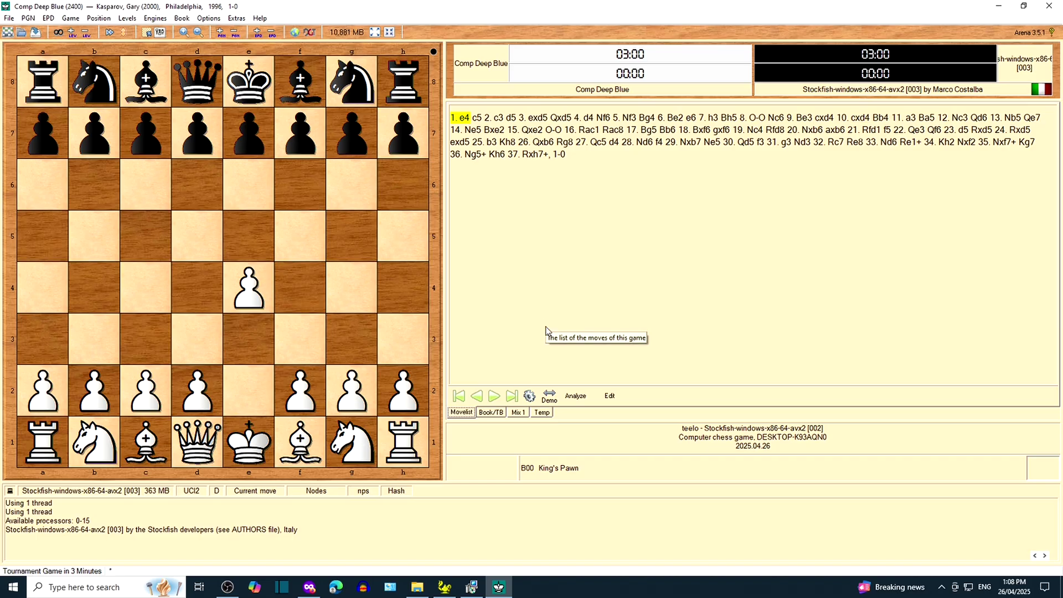
# Start a new game and play 1.e4 e5 2.Nf3 Nc6 3.Bc4 Nf6 4.d3 against Stockfish.
pyautogui.click(9, 18)
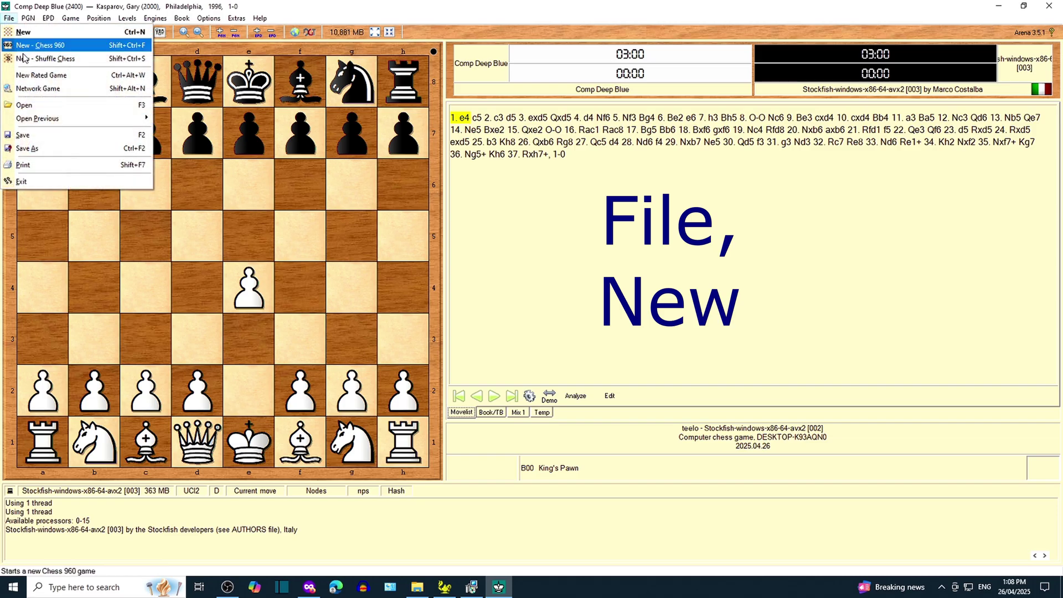
pyautogui.click(37, 33)
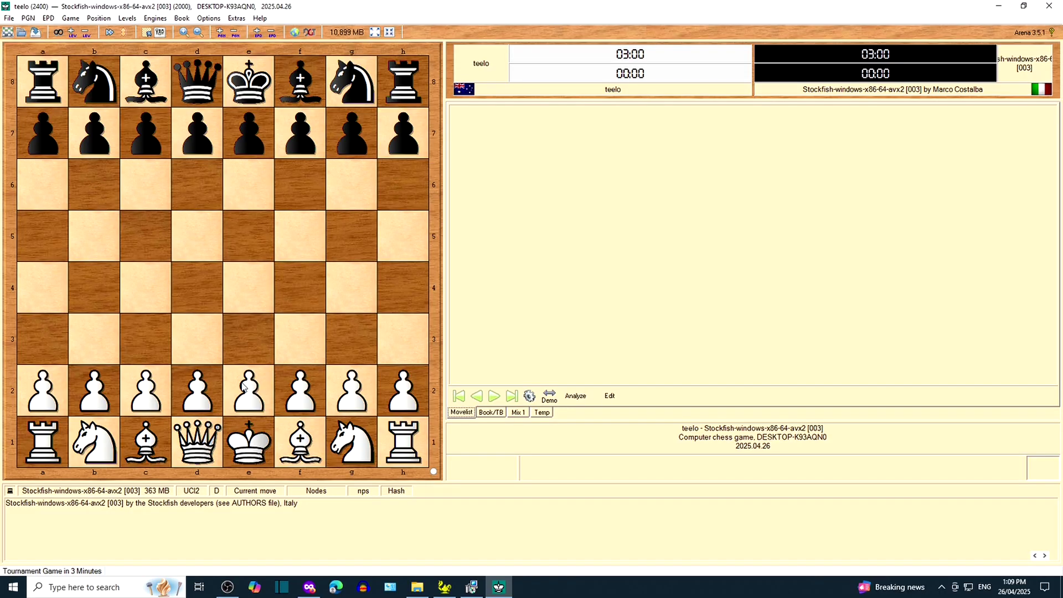
pyautogui.moveTo(244, 386); pyautogui.dragTo(252, 299)
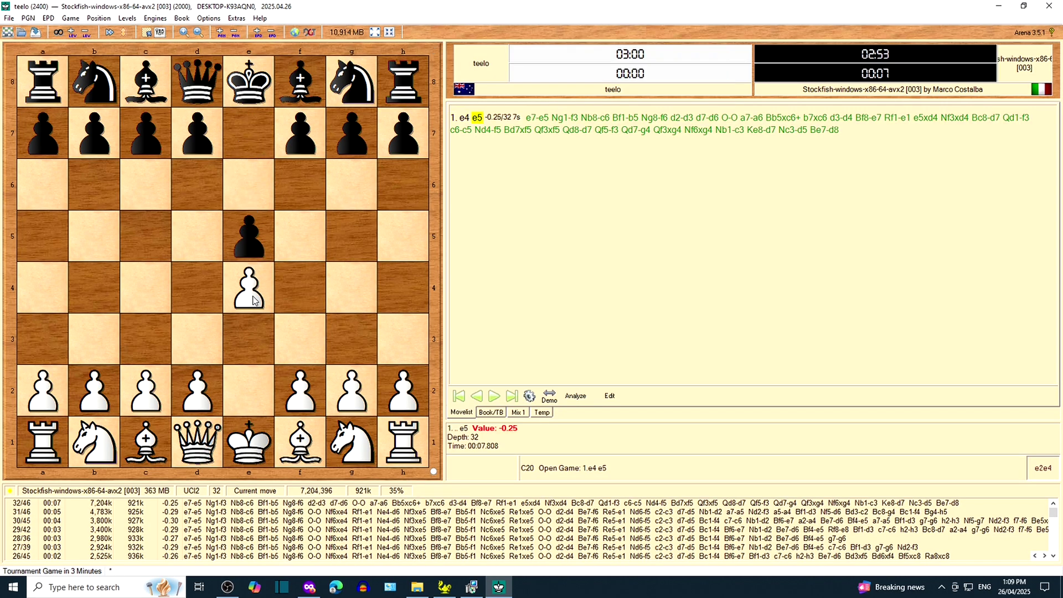
pyautogui.moveTo(361, 455); pyautogui.dragTo(313, 355)
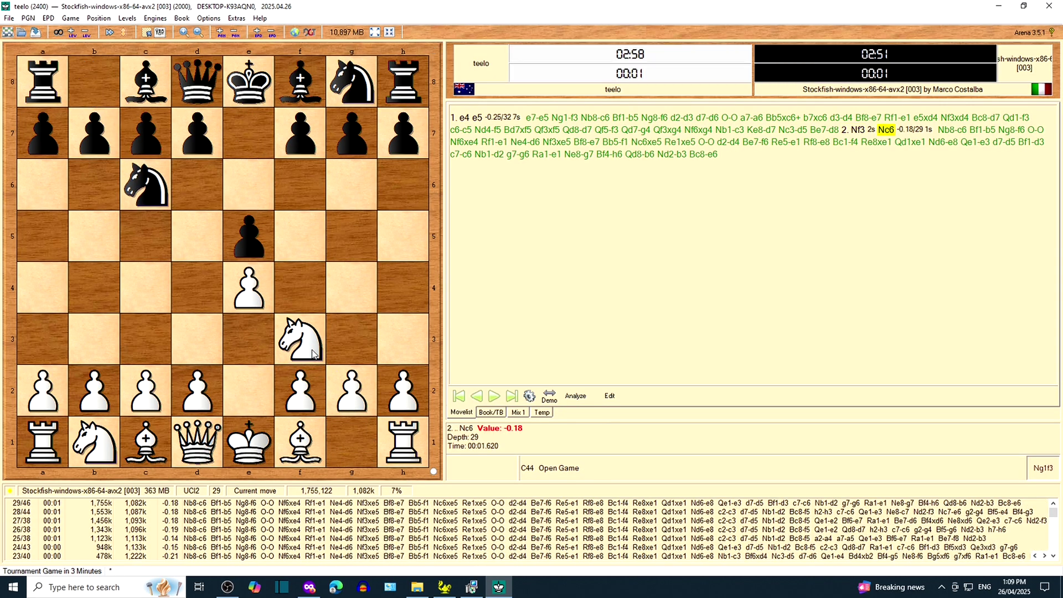
pyautogui.moveTo(292, 451); pyautogui.dragTo(141, 306)
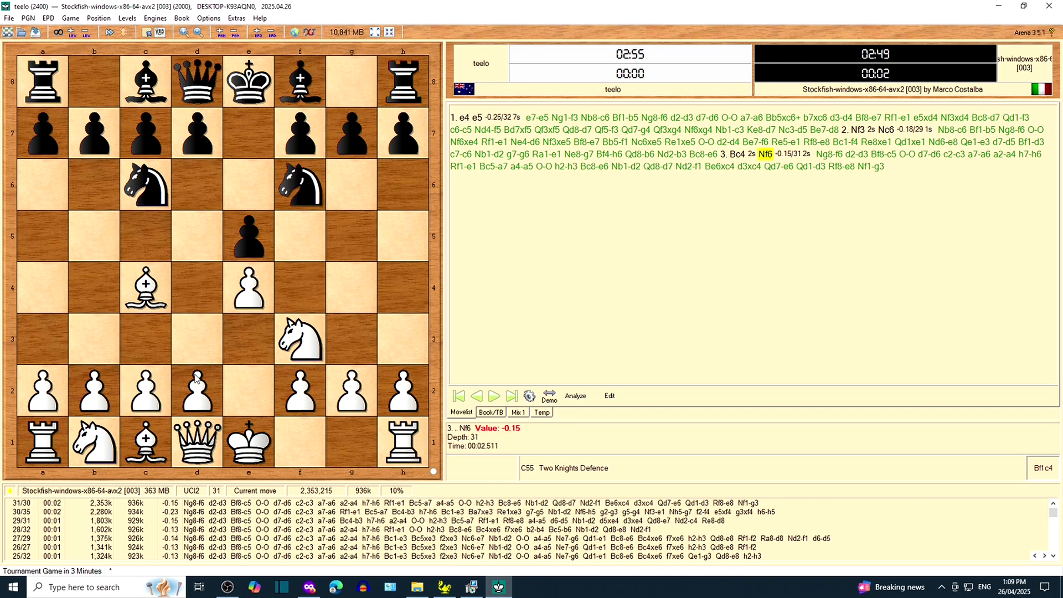
pyautogui.moveTo(195, 382); pyautogui.dragTo(198, 342)
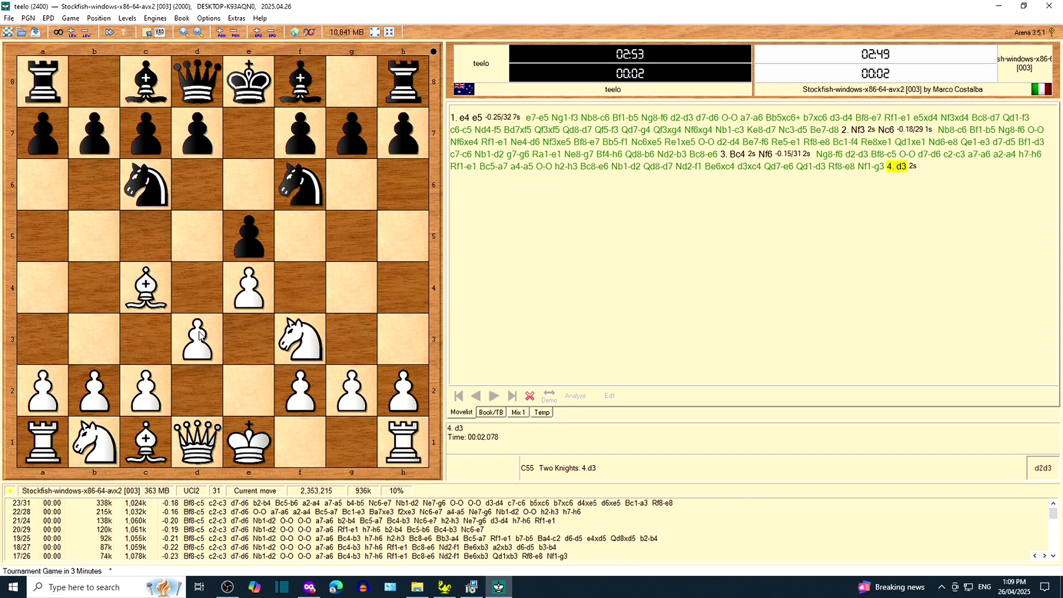